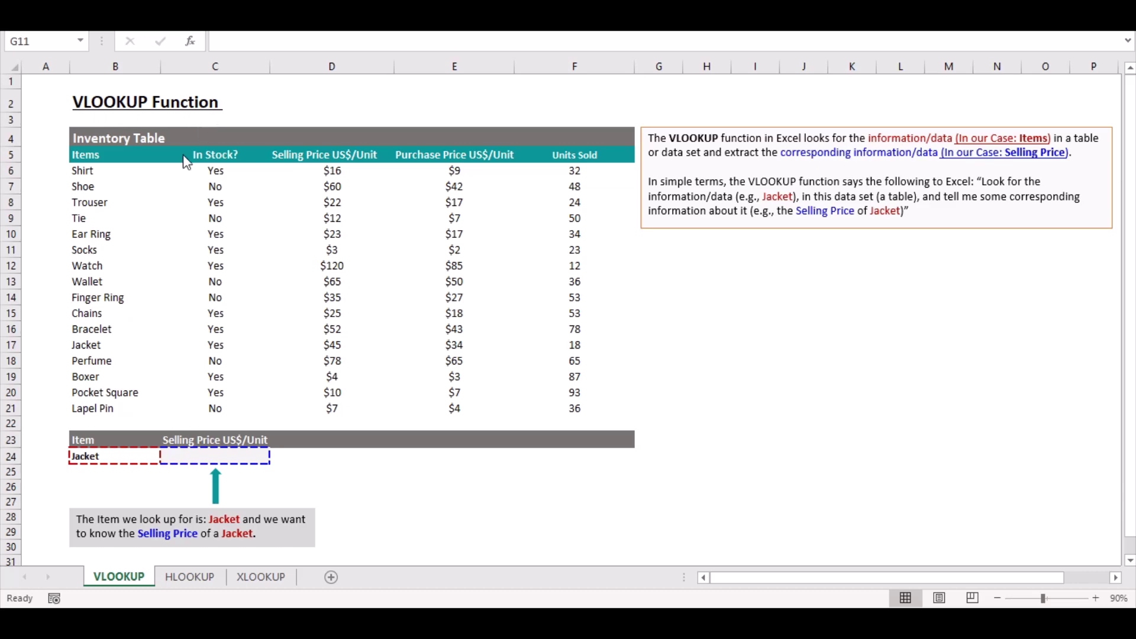
- Review the inventory table's Items, In Stock?, Selling Price, Purchase Price and Units Sold columns and the Jacket item
click(92, 155)
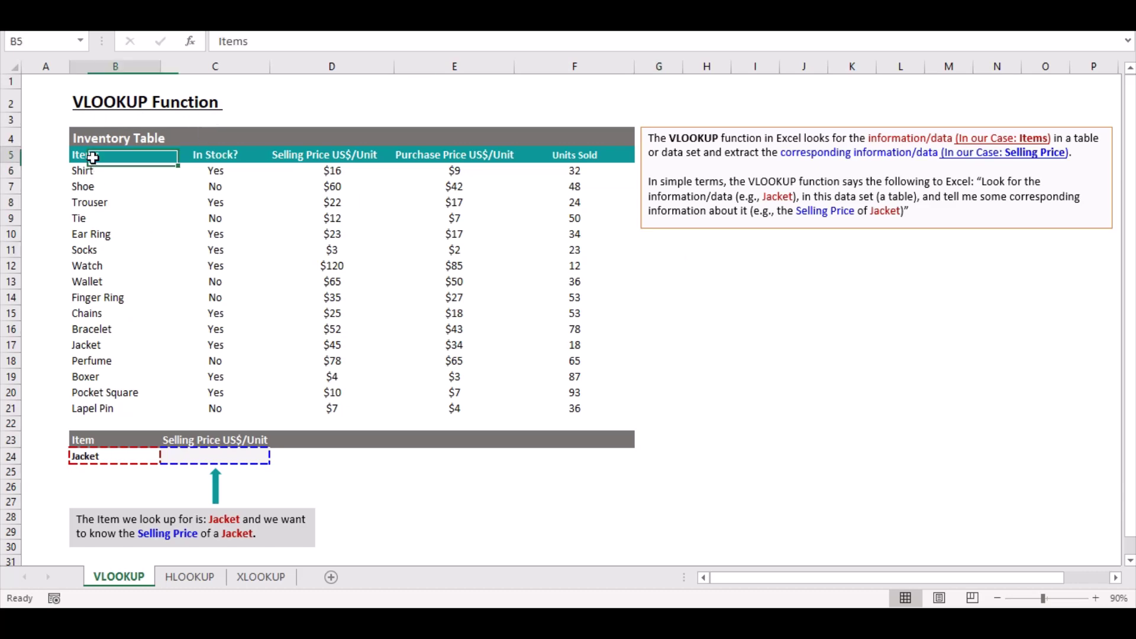
click(208, 155)
click(303, 157)
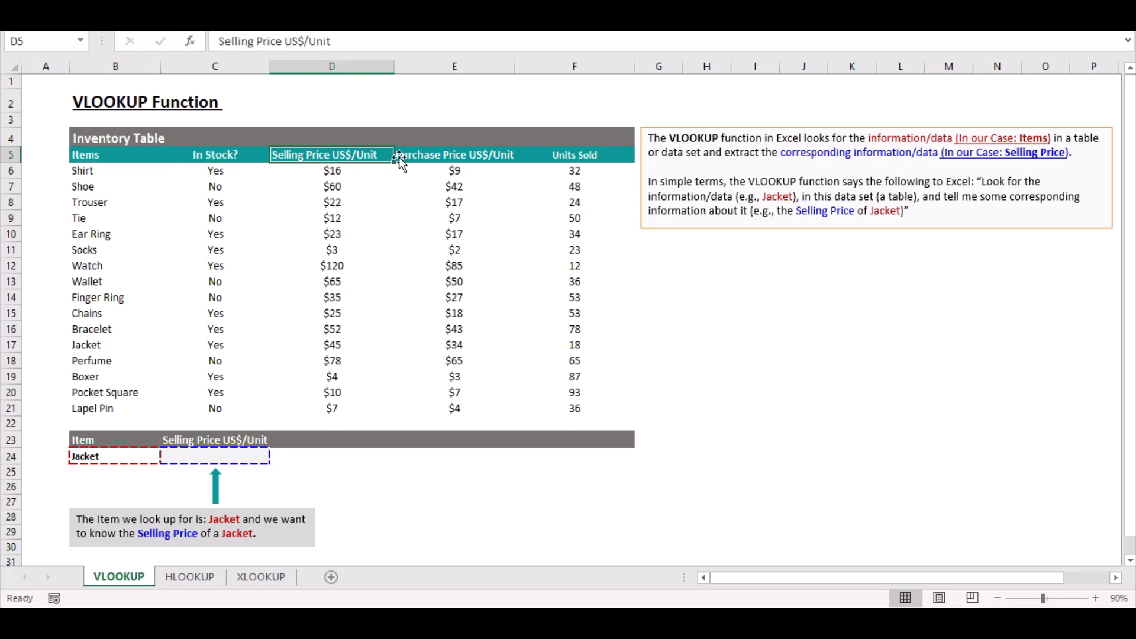
click(429, 152)
click(560, 154)
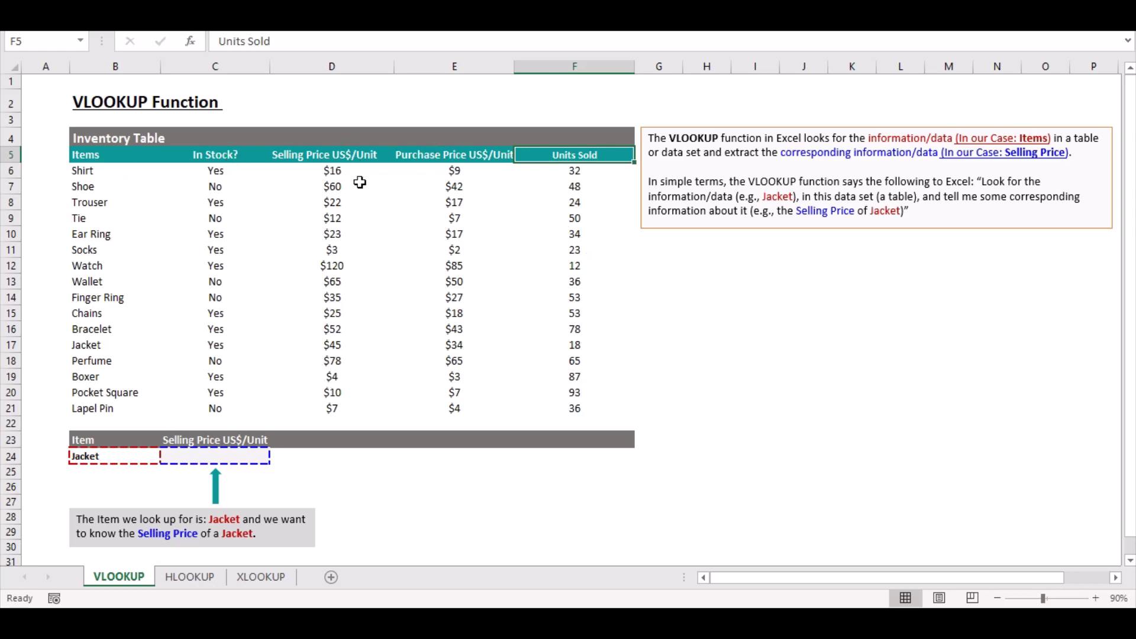
click(122, 456)
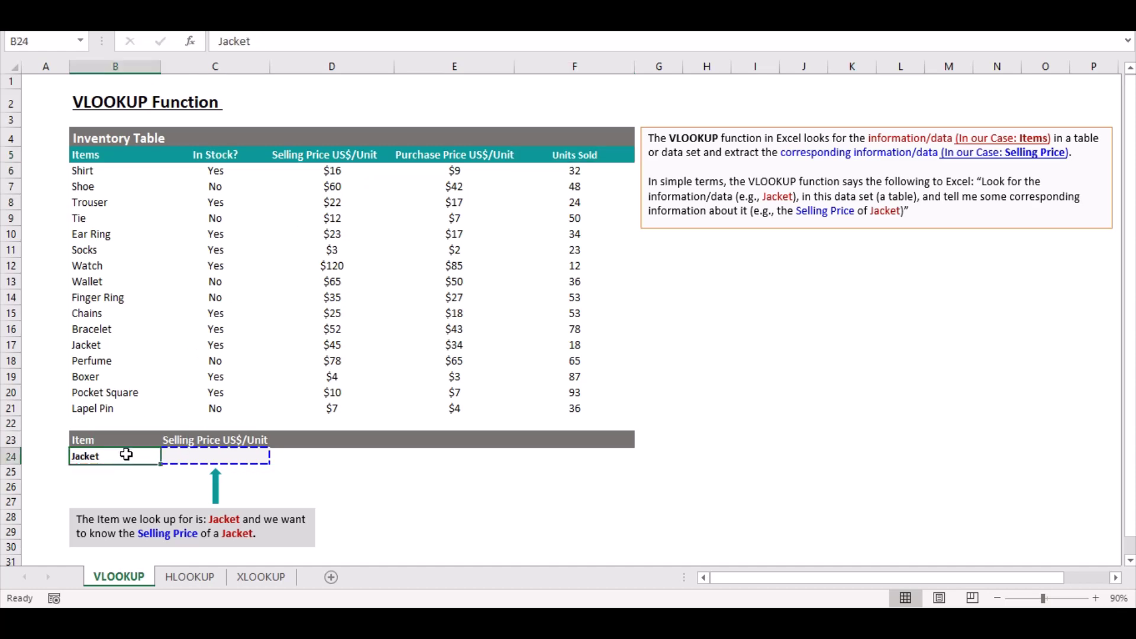
click(717, 313)
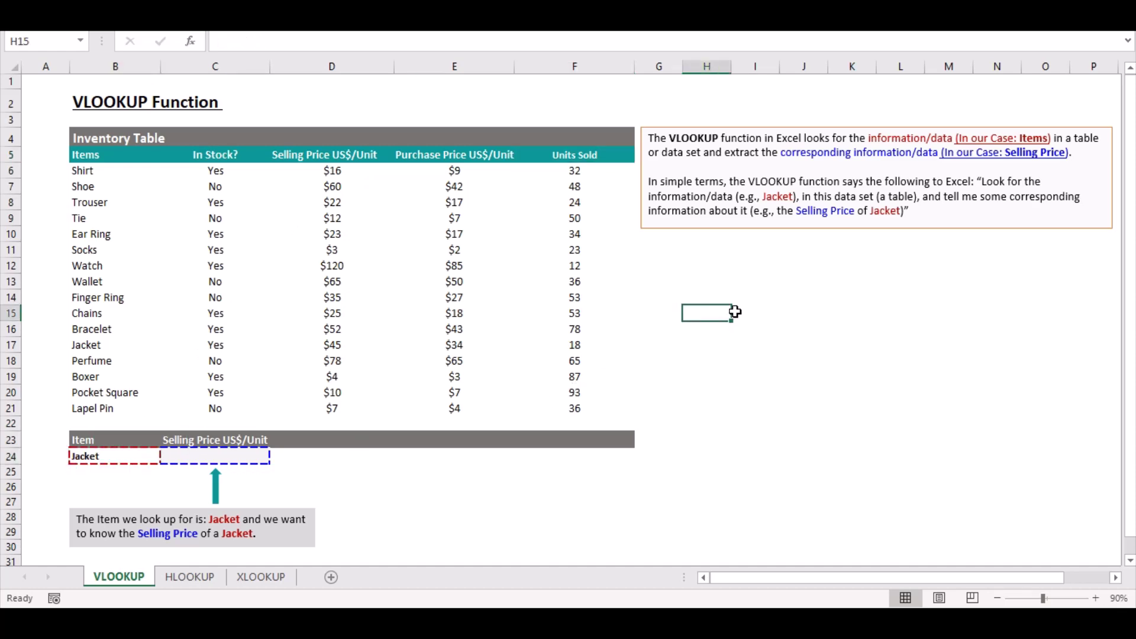
click(724, 297)
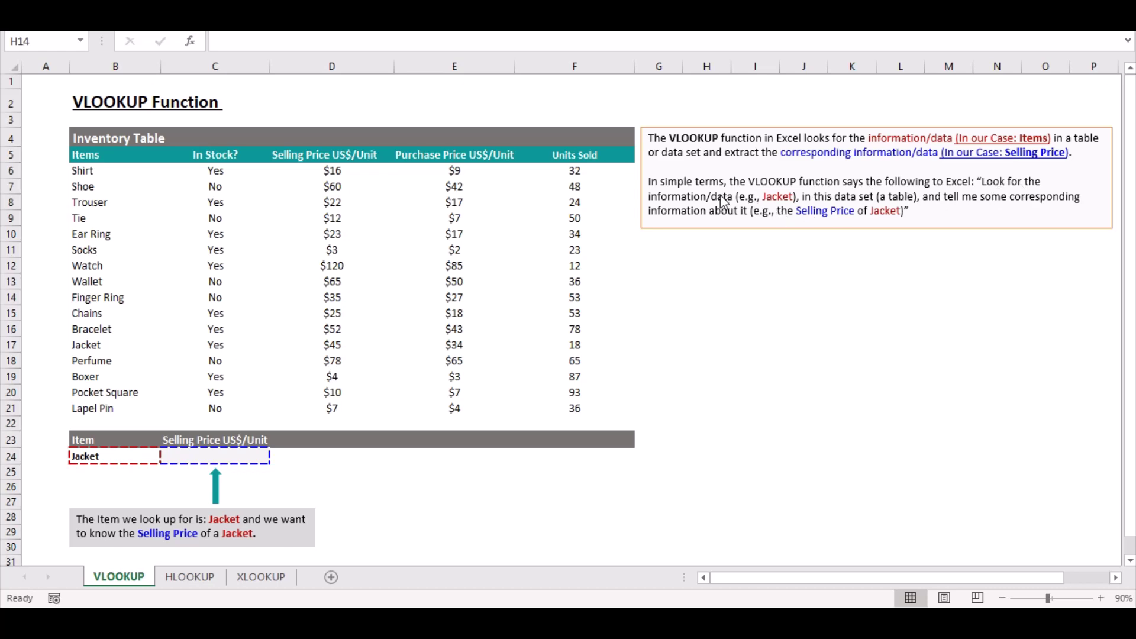
- Point out Jacket in B24 as the lookup value and the inventory data to search
click(122, 455)
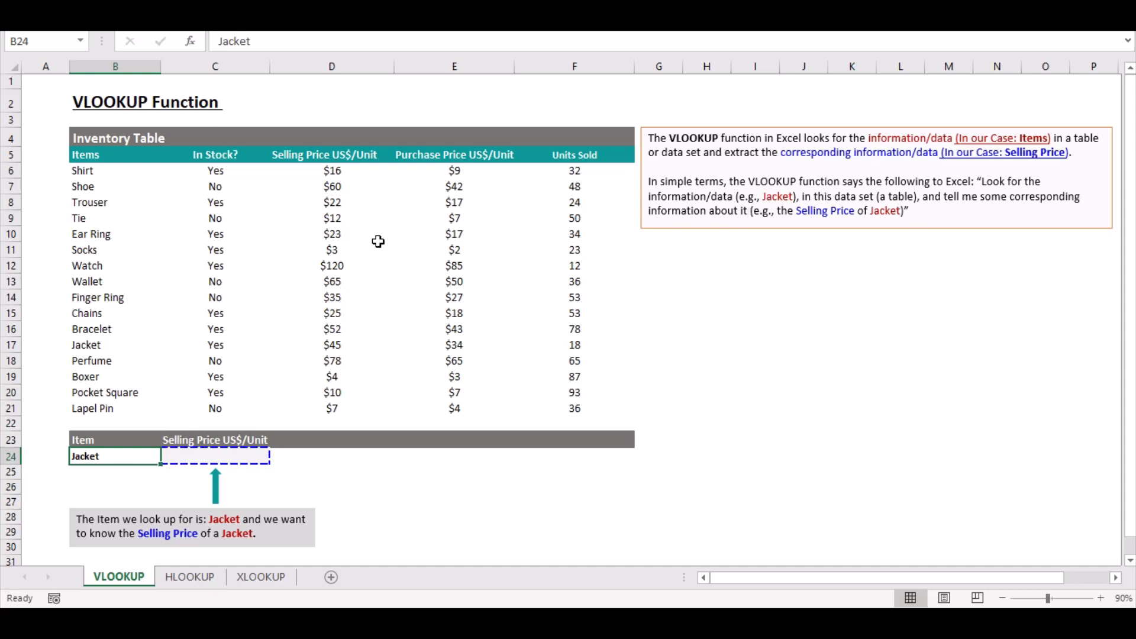
mouse_move(214, 202)
mouse_down()
mouse_move(451, 213)
mouse_move(574, 411)
mouse_up()
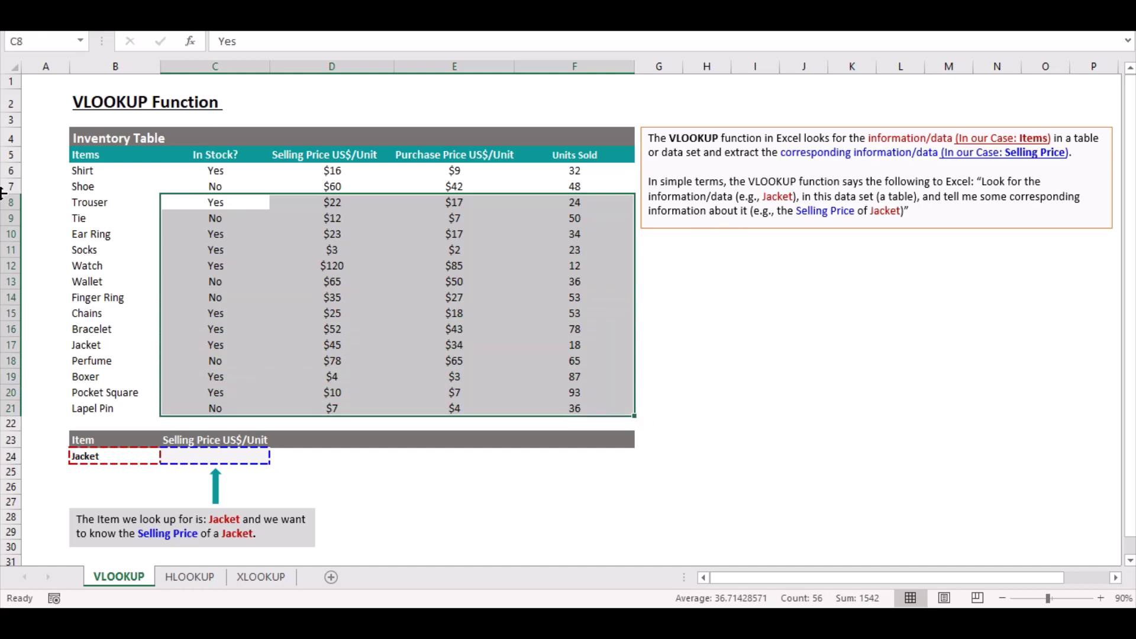
click(794, 283)
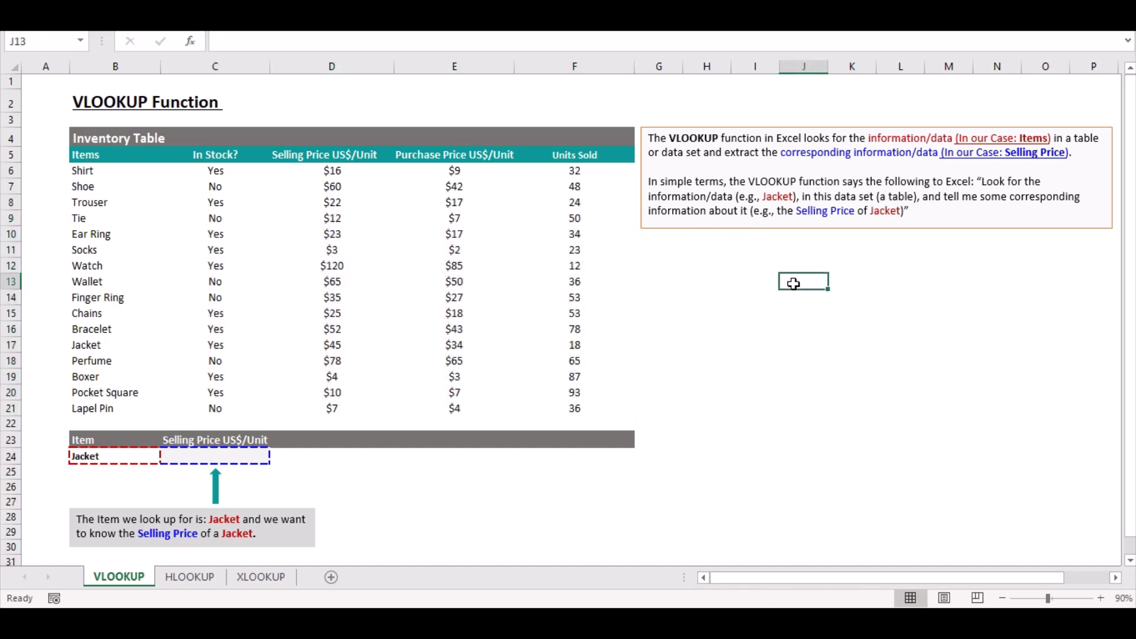
- Start =vlookup(B24,B5:F21,3 in C24, using Jacket as the lookup value and the inventory range
click(187, 456)
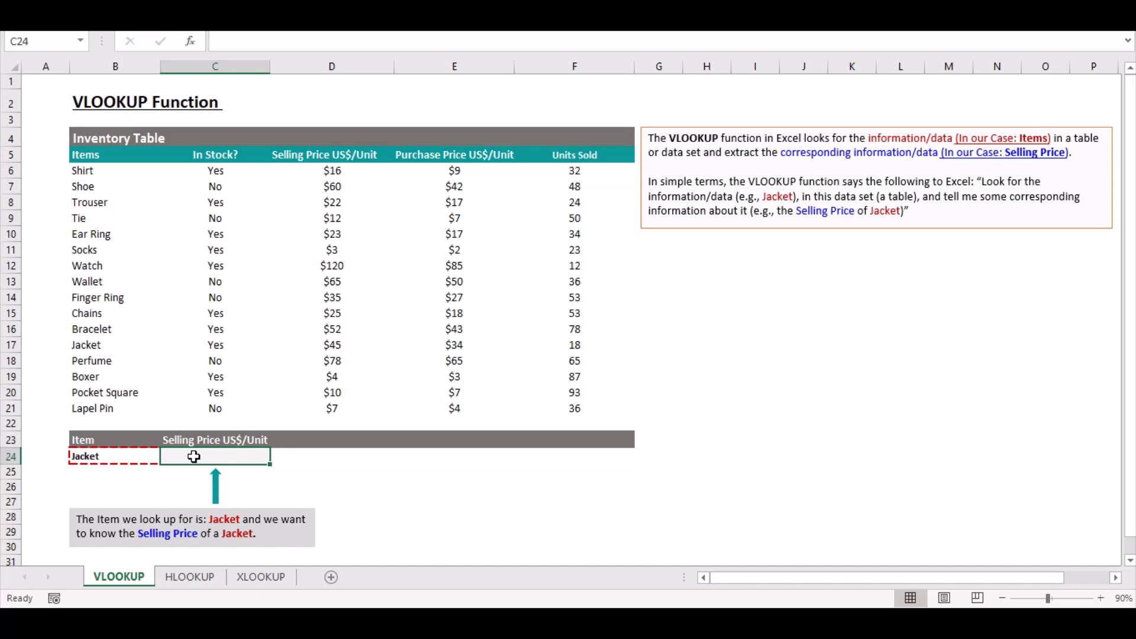
text(=vl)
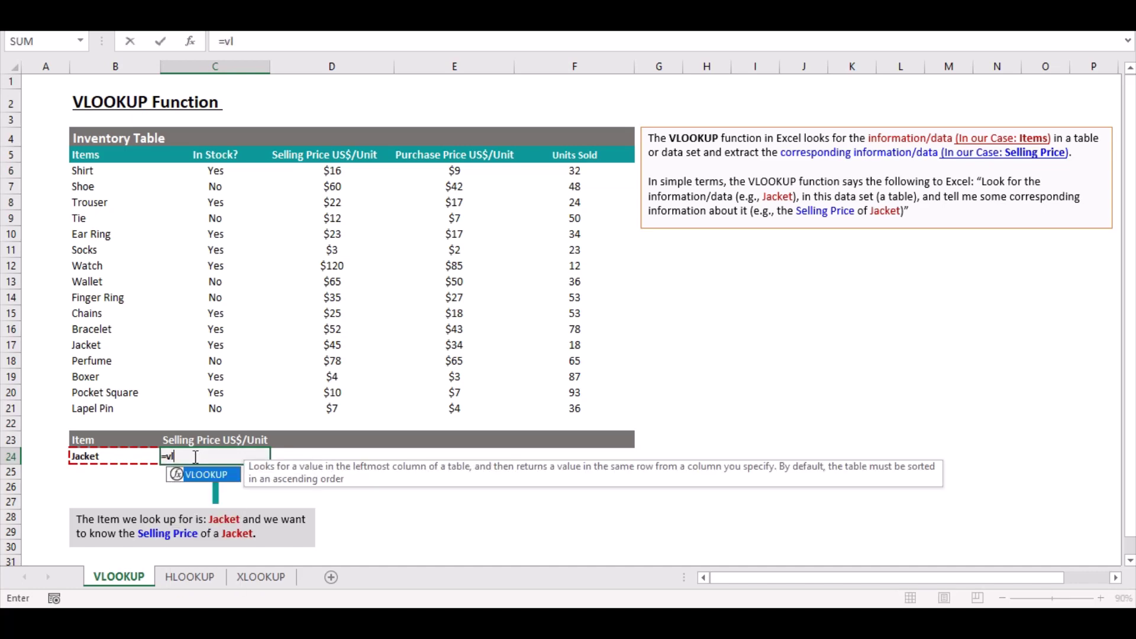
text(ookup)
text(()
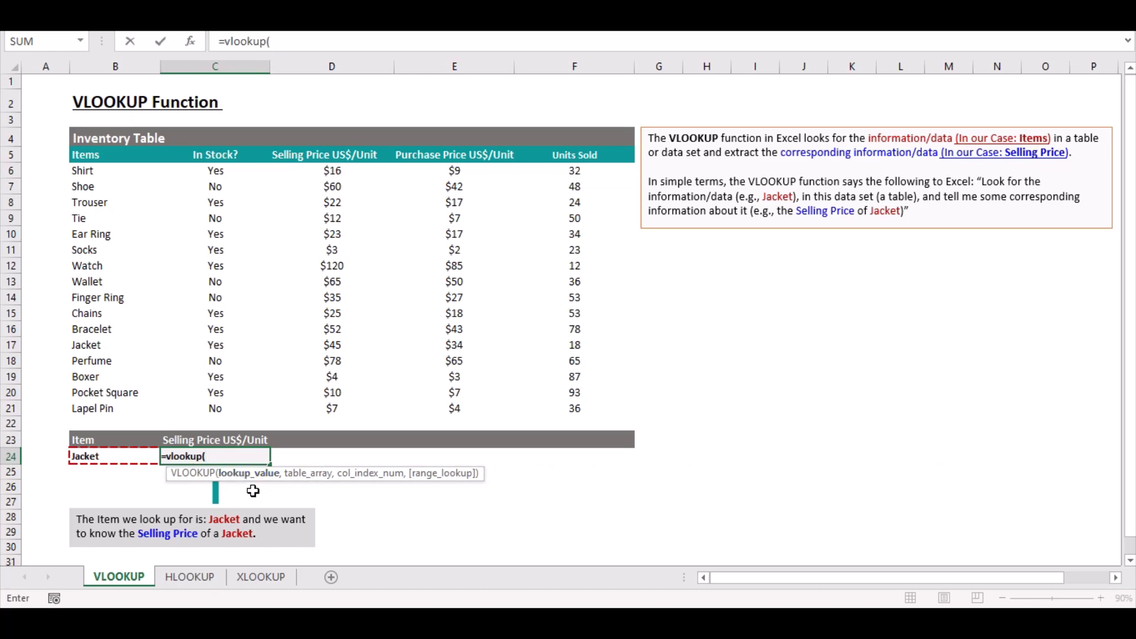
click(108, 457)
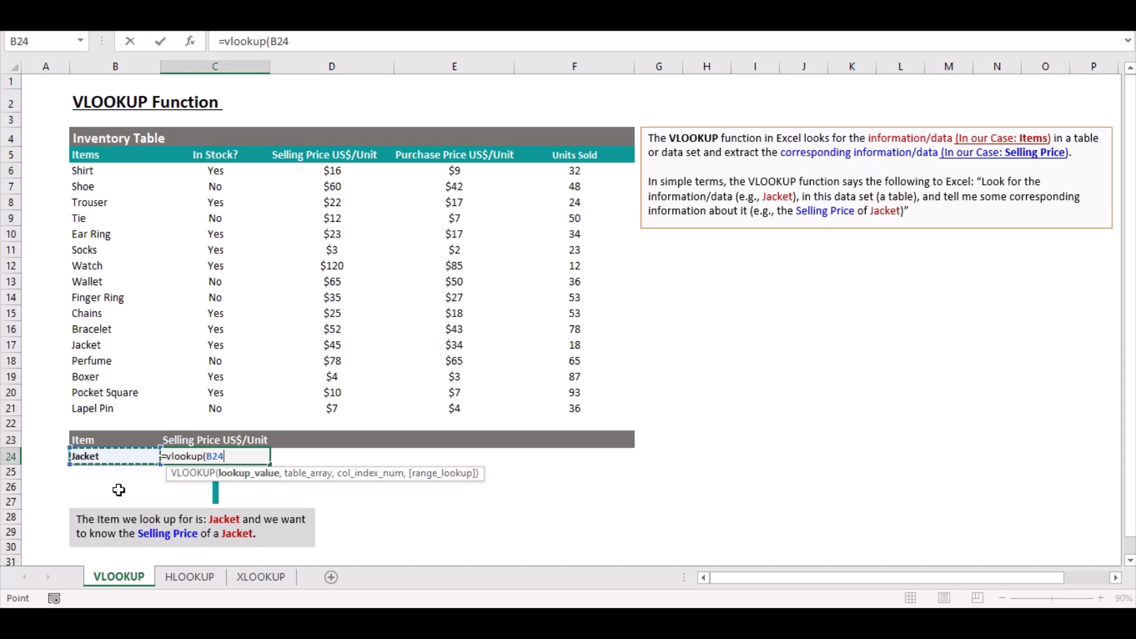
text(,)
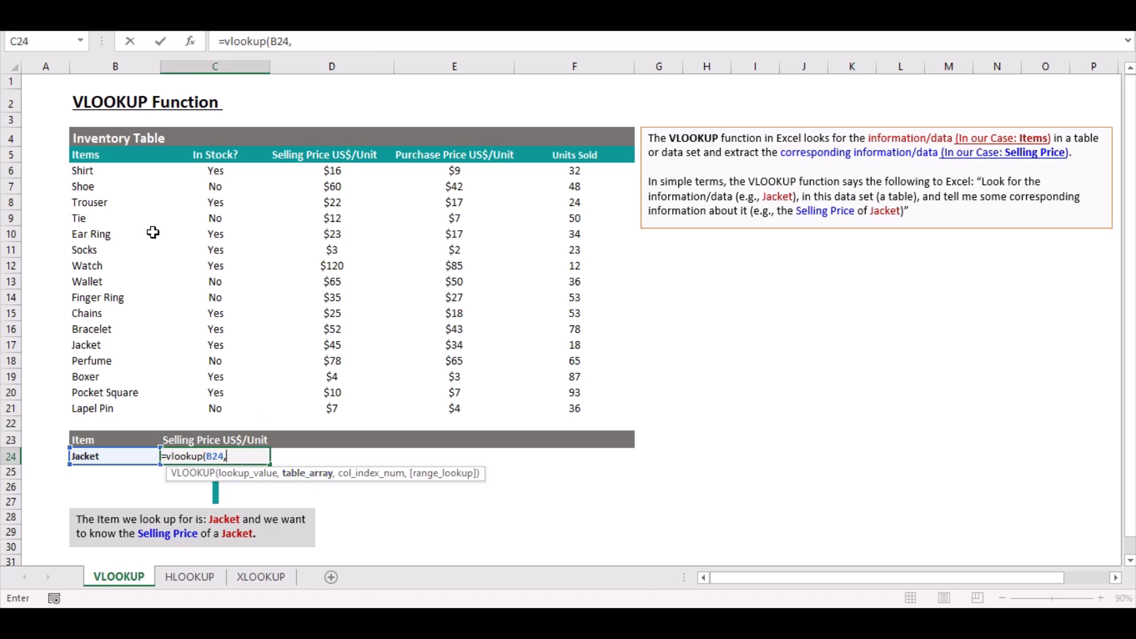
drag(107, 159, 557, 409)
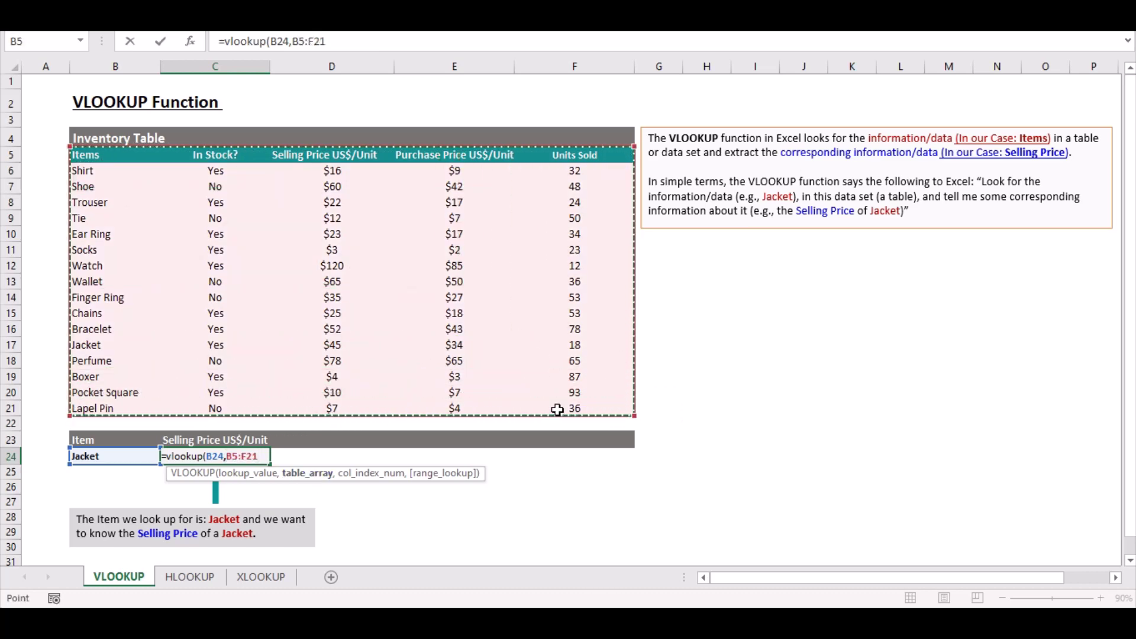
text(,,)
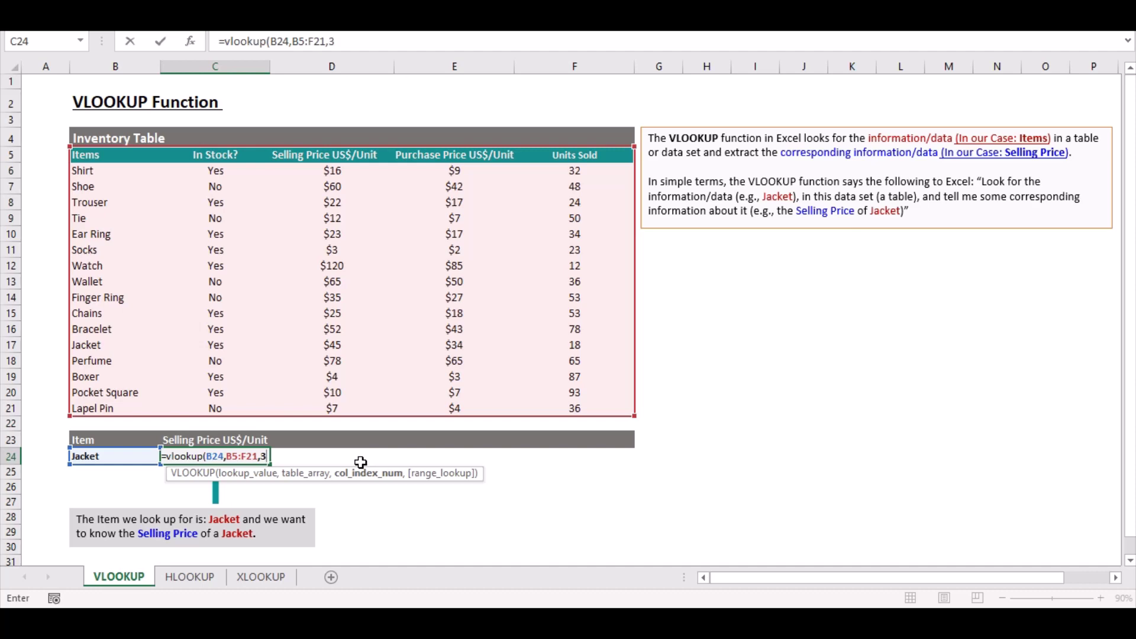
- Finish C24 as =VLOOKUP(B24,B5:F21,3,FALSE) with an exact match and commit it, returning $45
text(,)
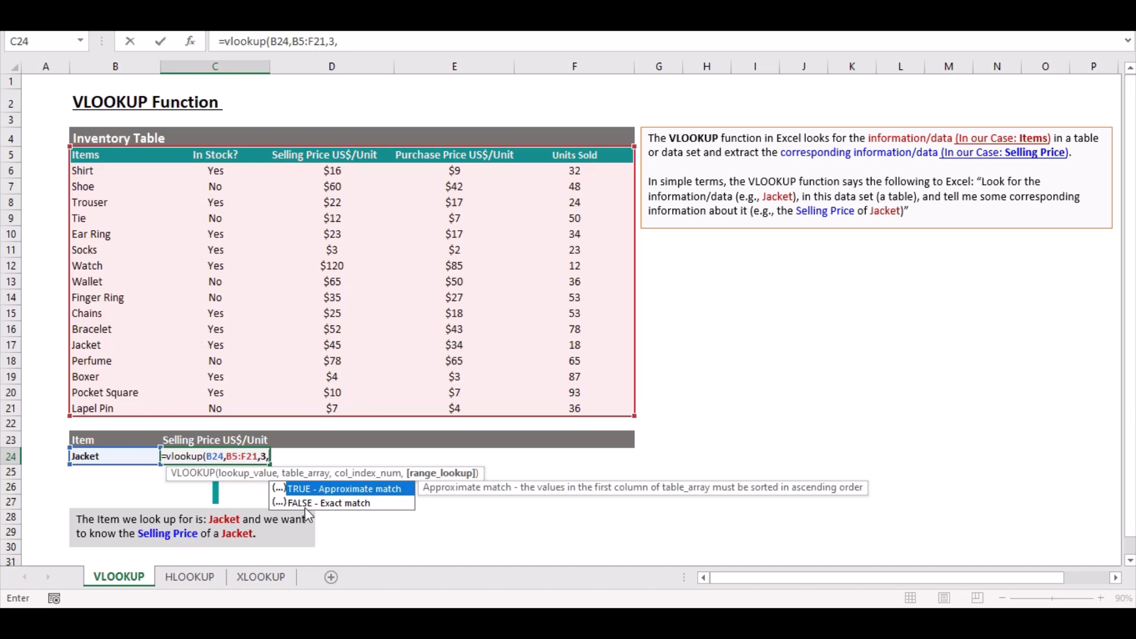
text(false)
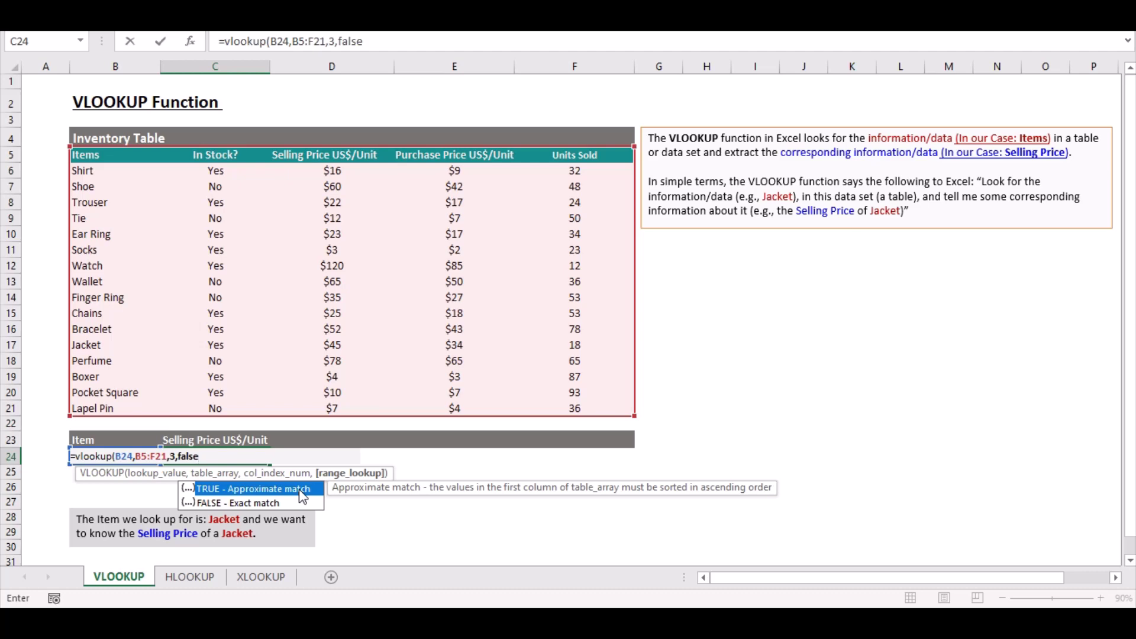
text())
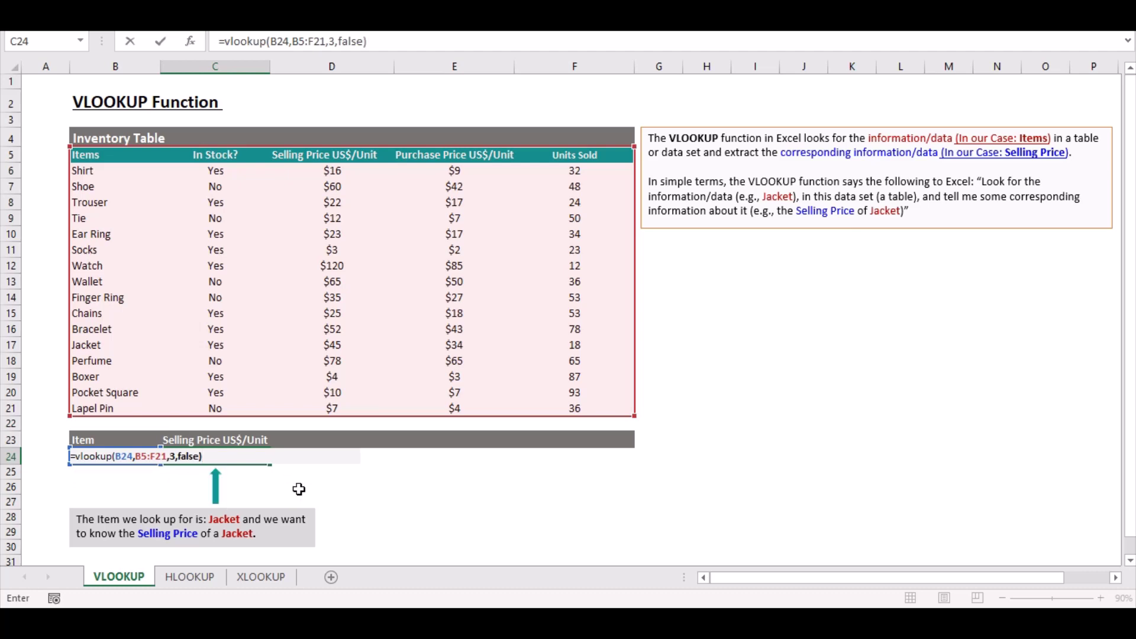
key(ctrl+Return)
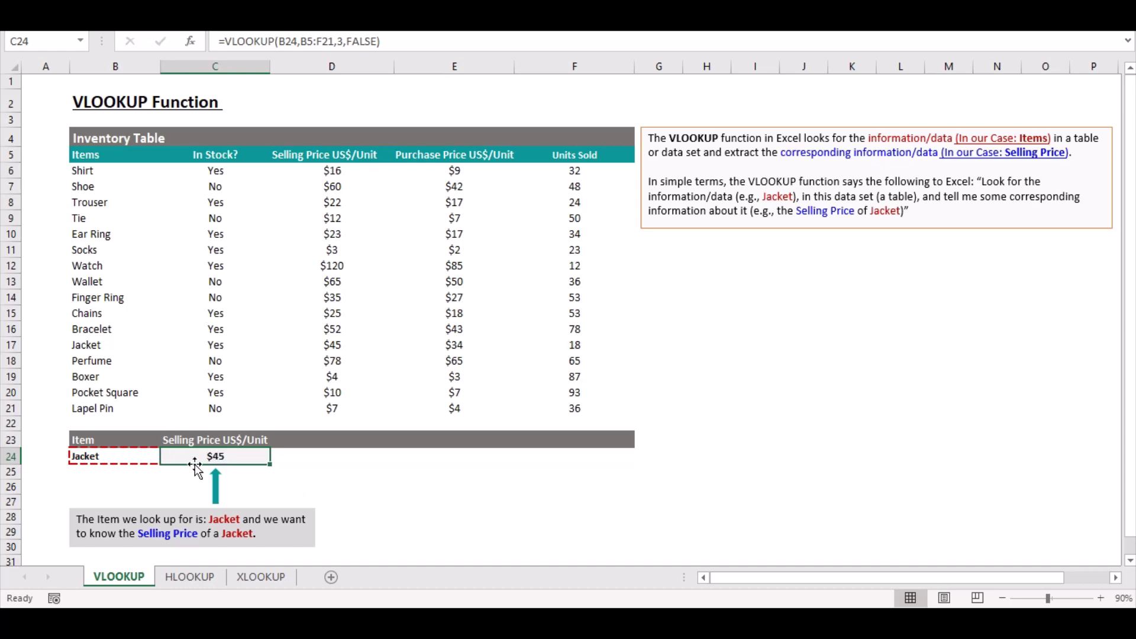
click(81, 348)
click(323, 349)
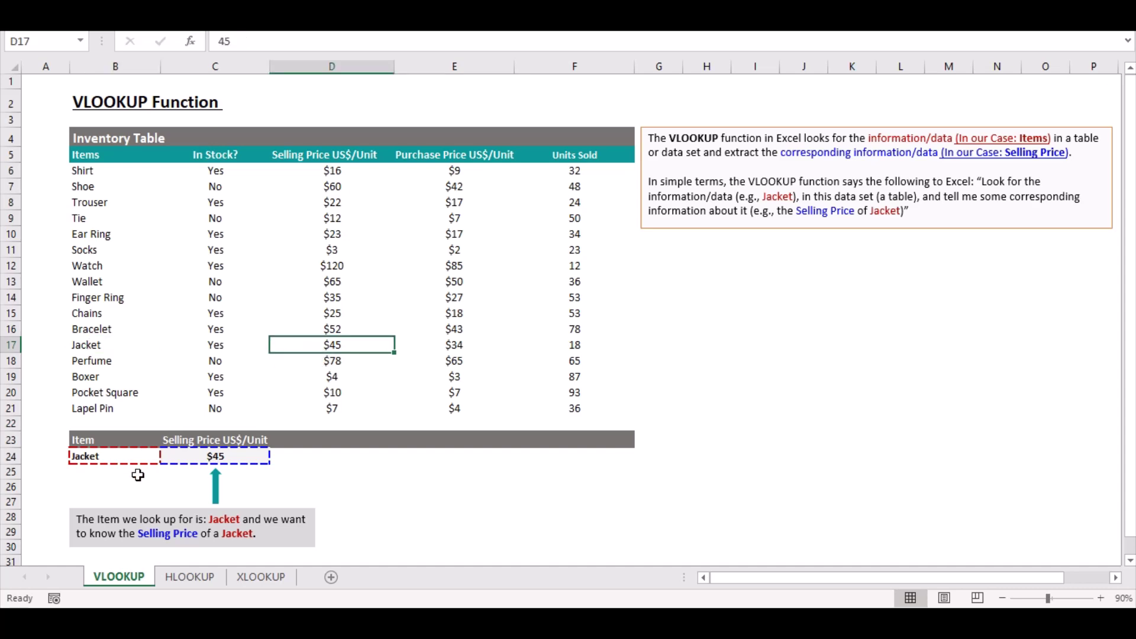
click(122, 463)
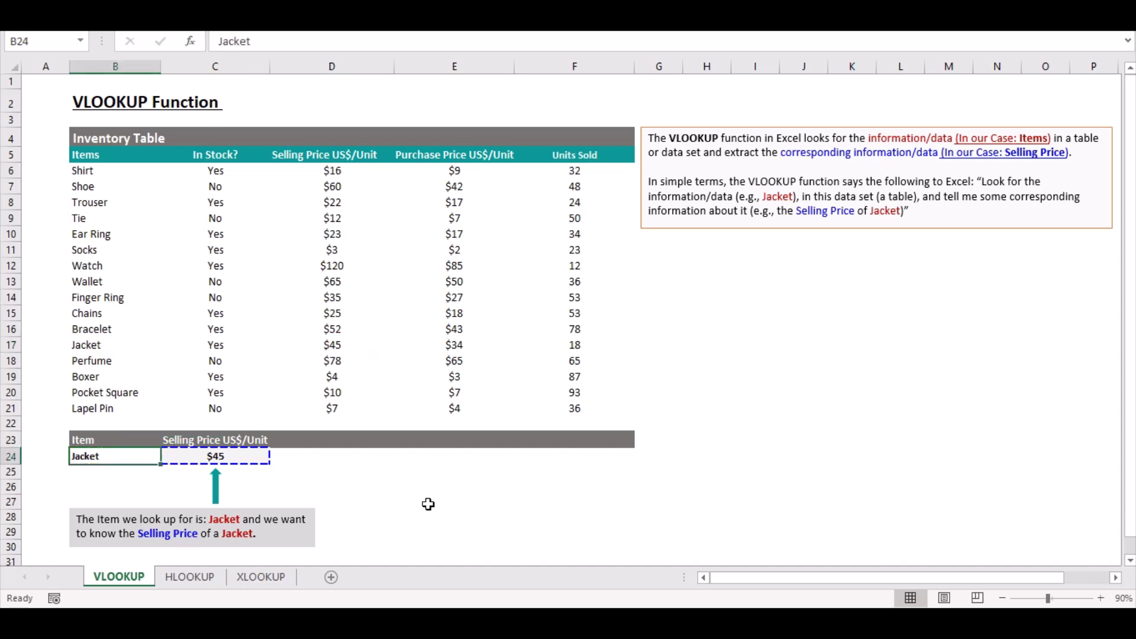
text(Watch)
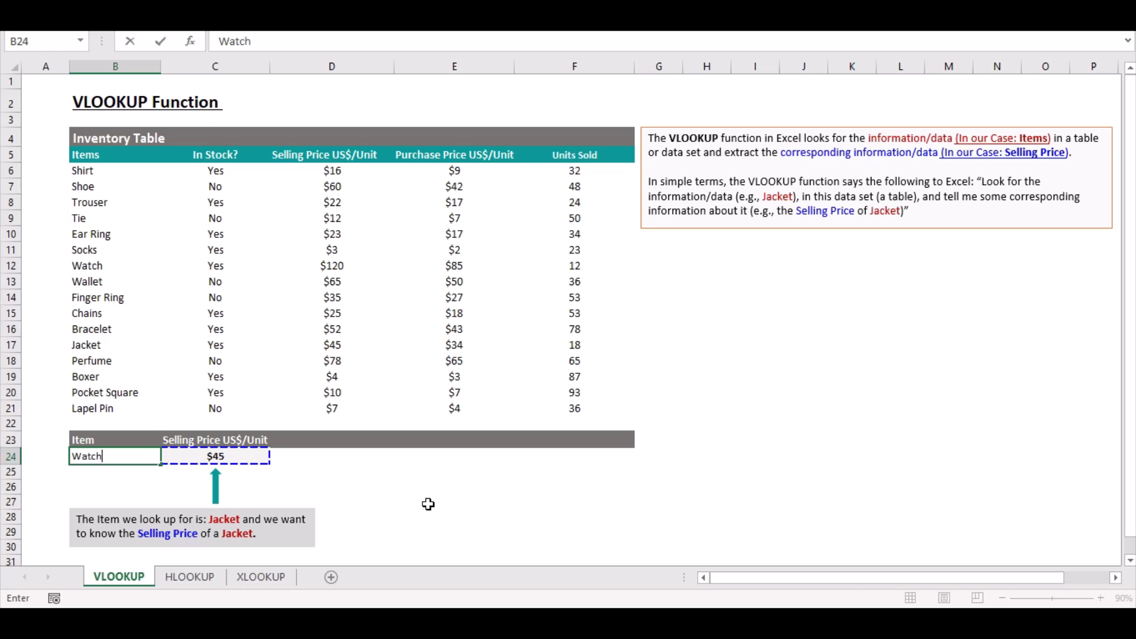
key(ctrl+Return)
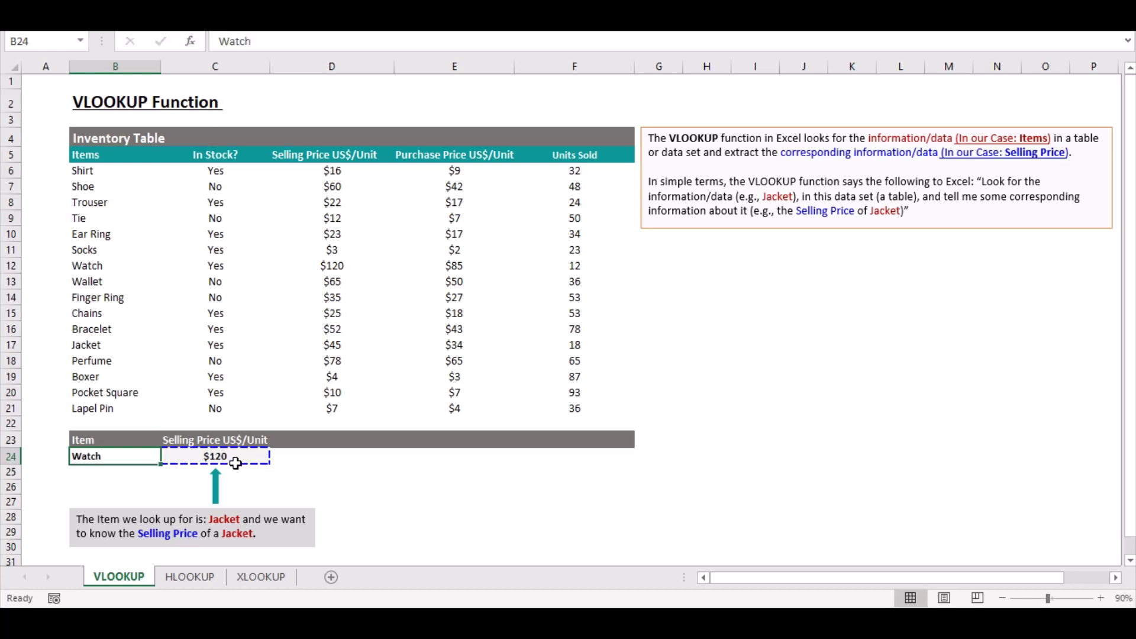
click(345, 269)
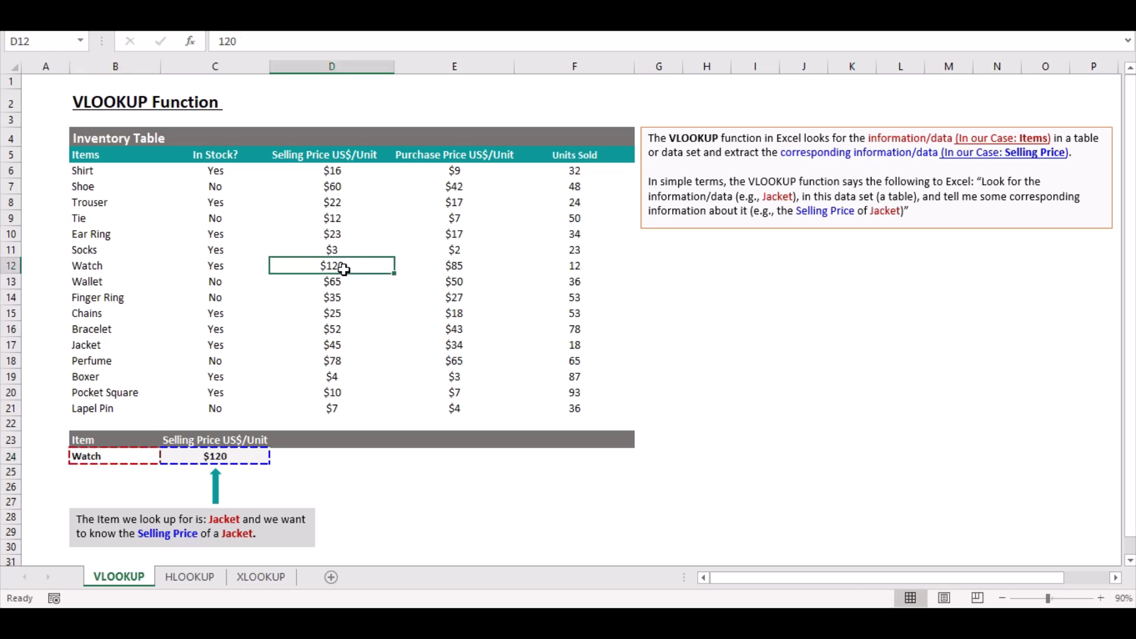
click(119, 459)
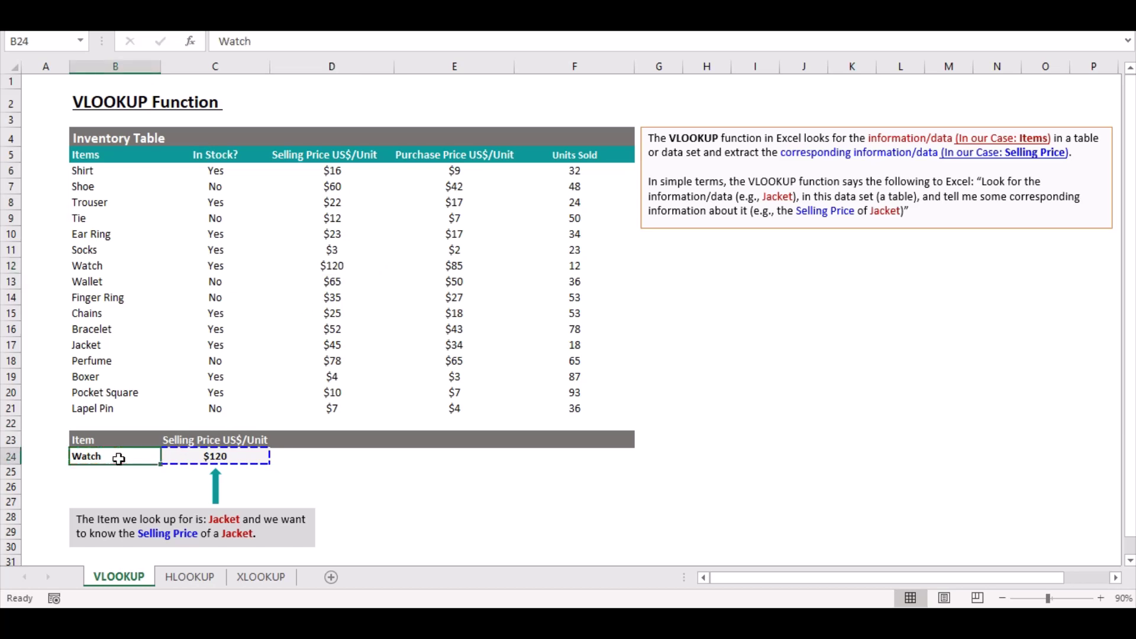
text(Jacket)
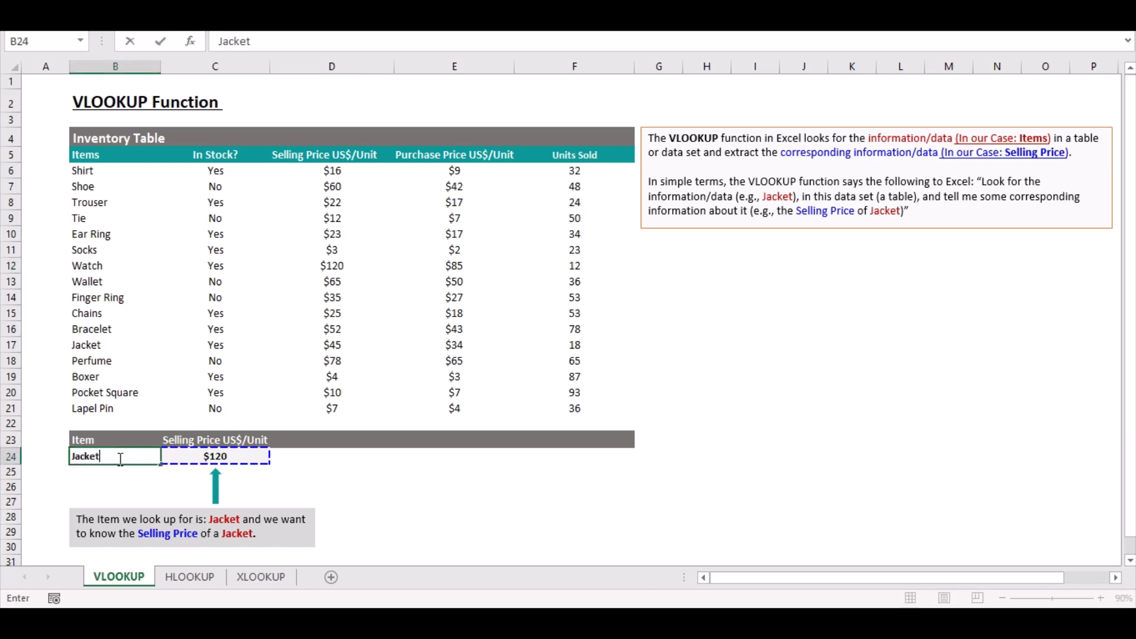
click(499, 470)
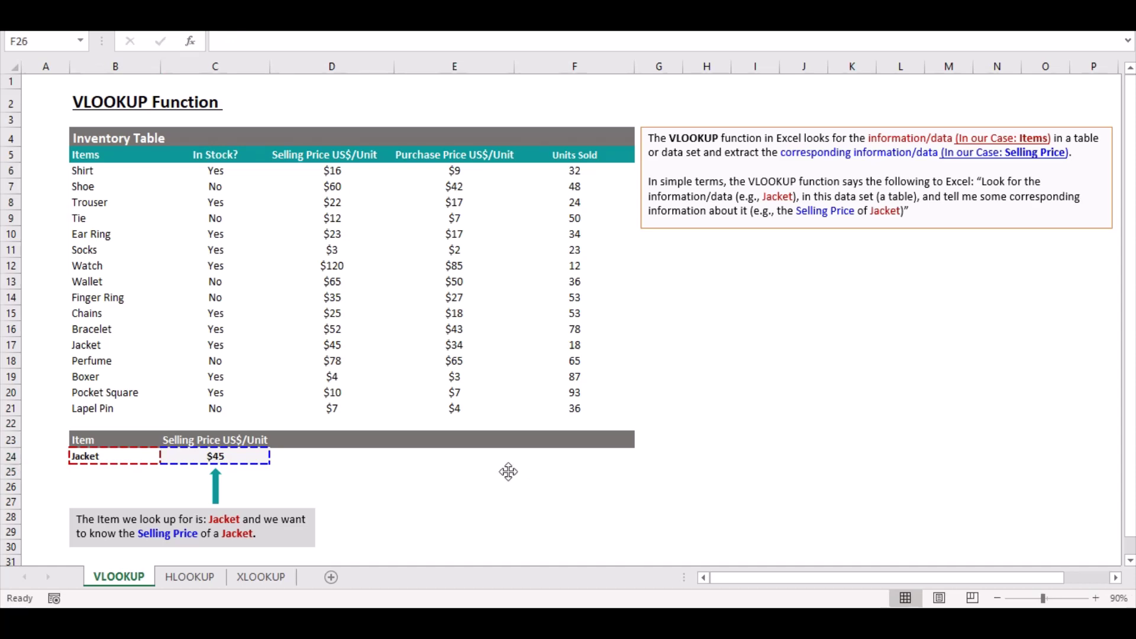
key(Down)
key(Right)
key(F2)
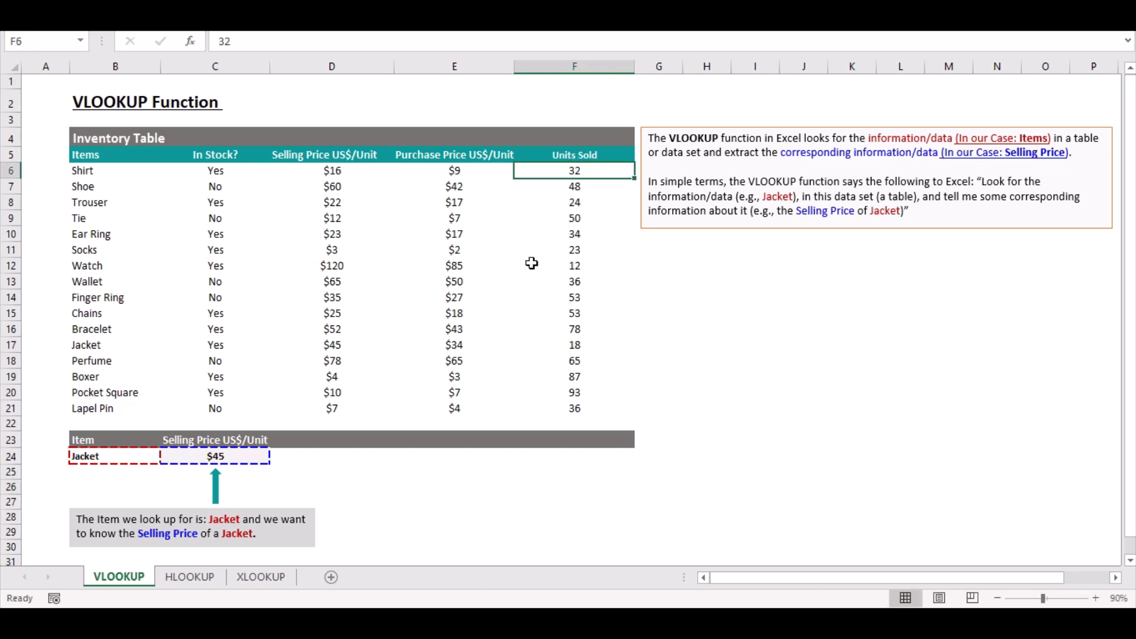
click(133, 456)
key(ctrl+c)
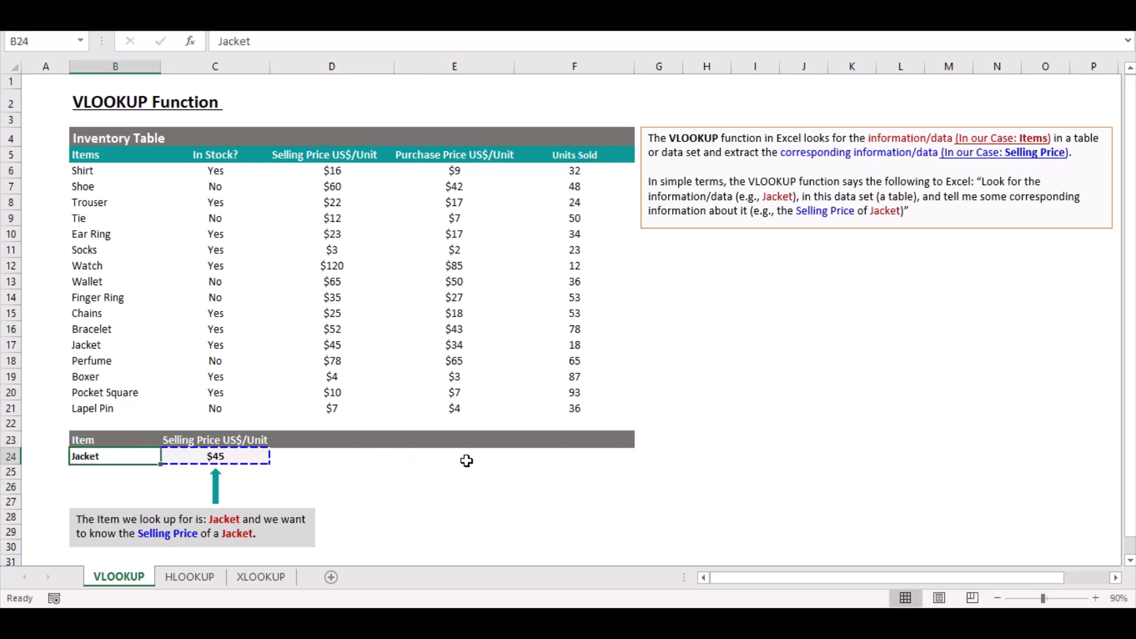
click(515, 467)
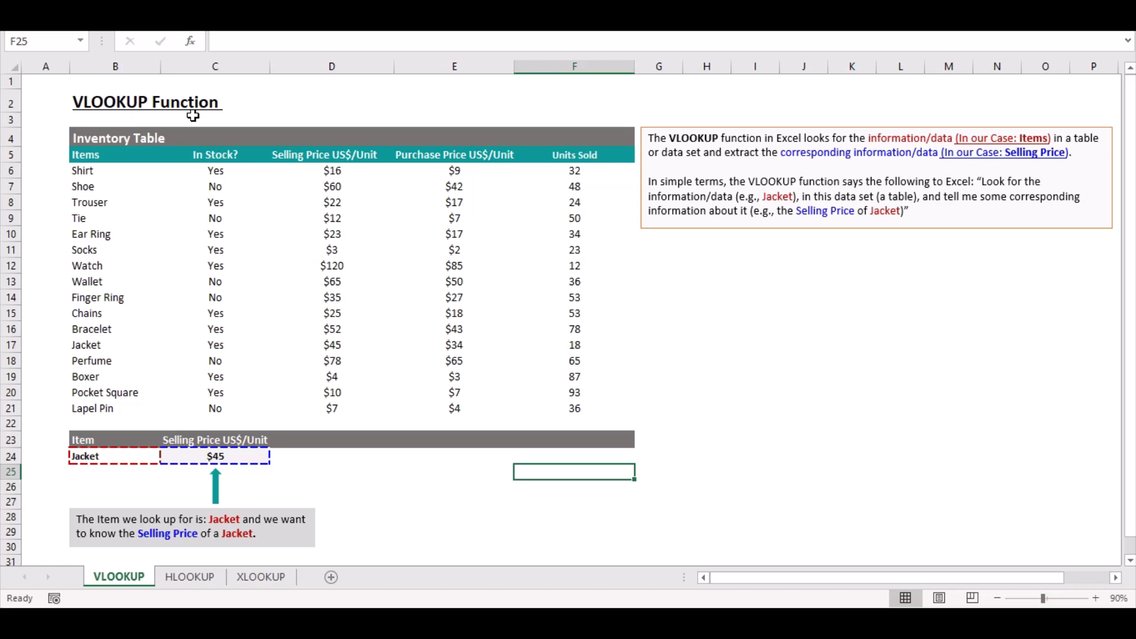
click(203, 576)
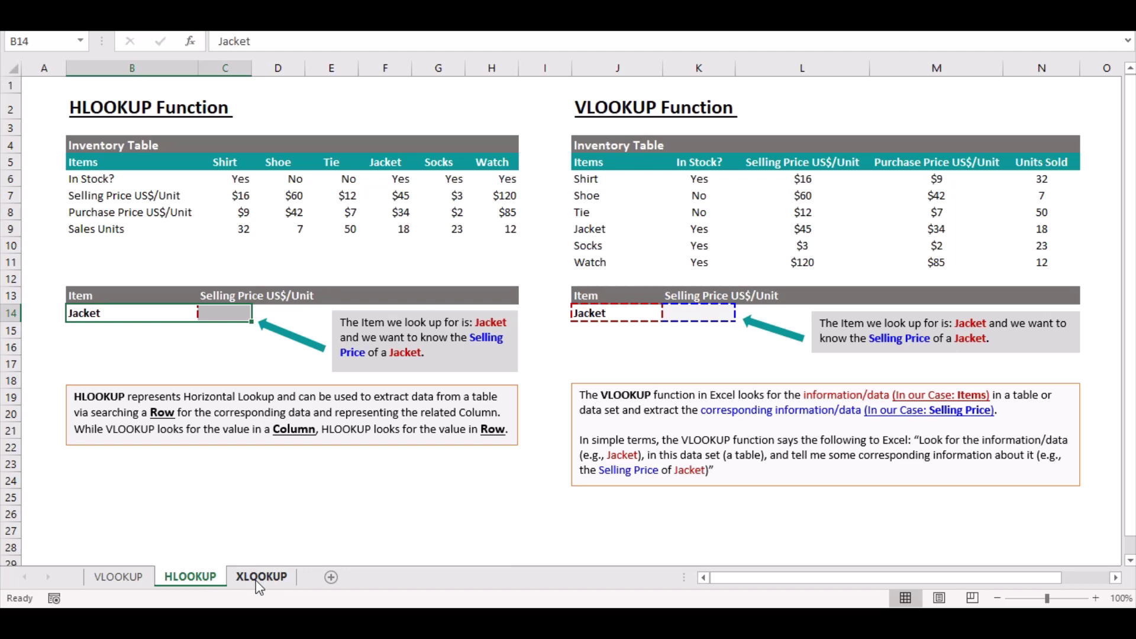
click(259, 580)
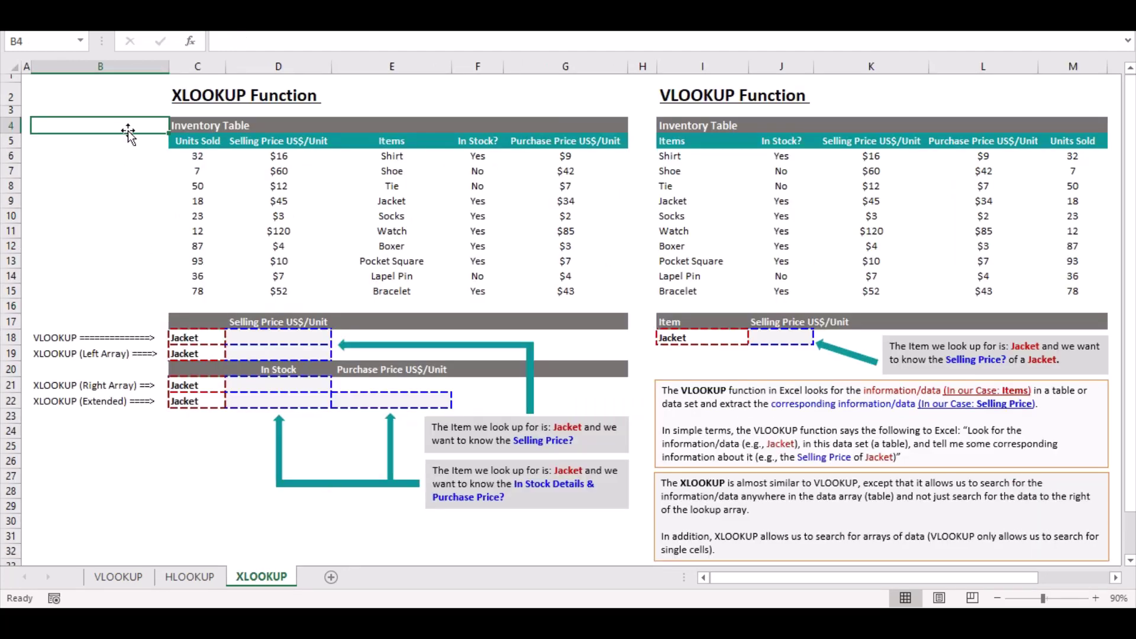
click(345, 97)
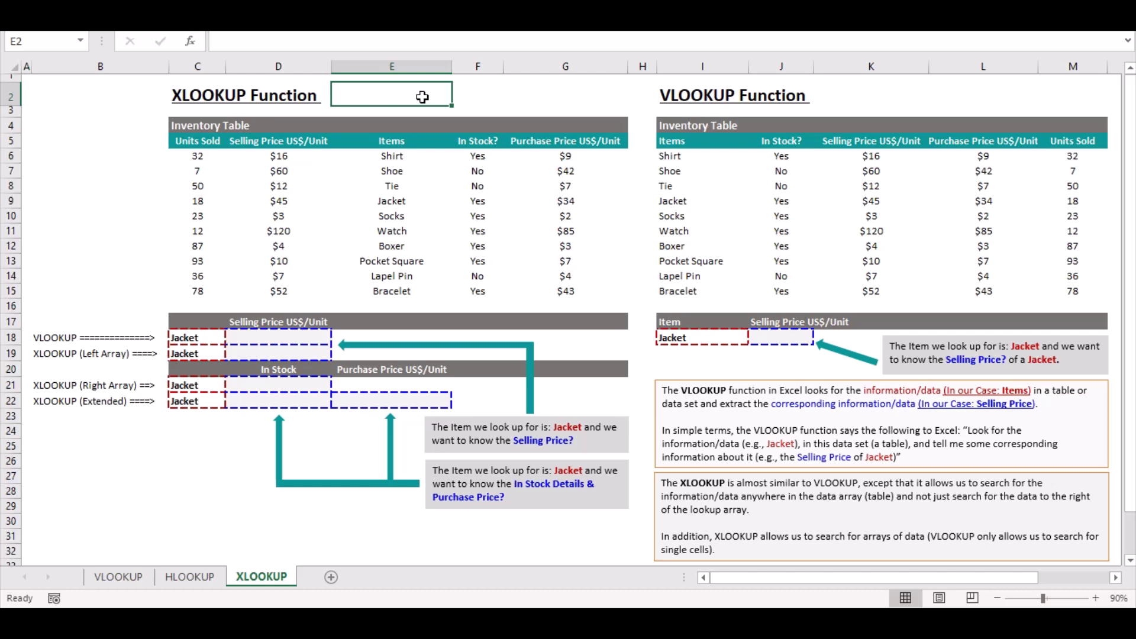
click(135, 577)
click(478, 470)
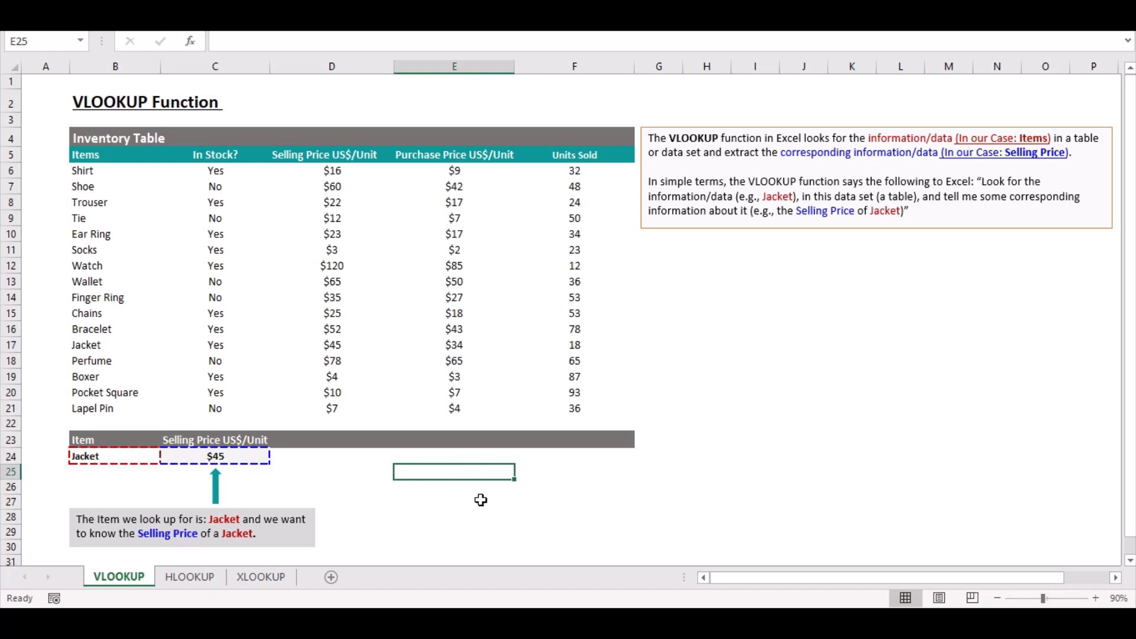
click(456, 489)
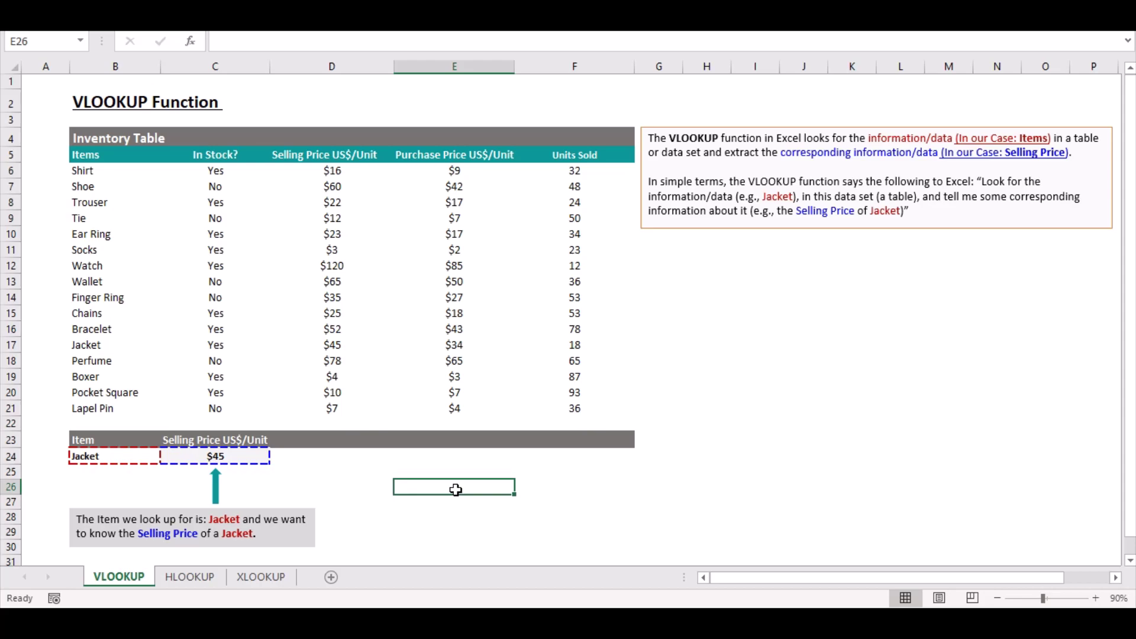